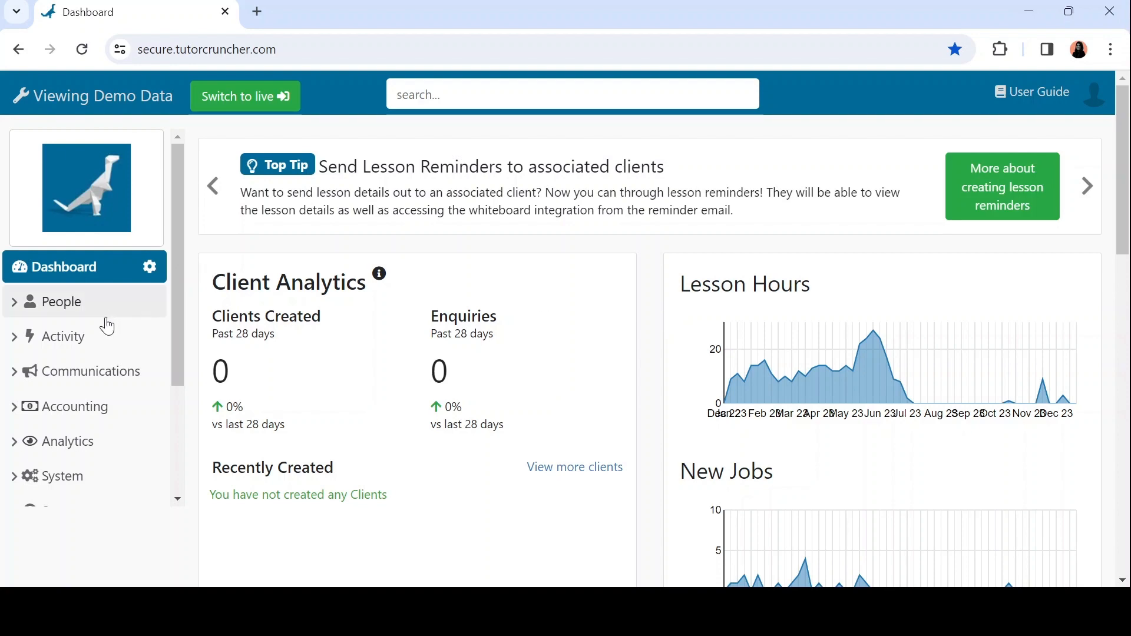
- Open the general accounting settings from the system settings
scroll(102, 329, down, 2)
click(65, 347)
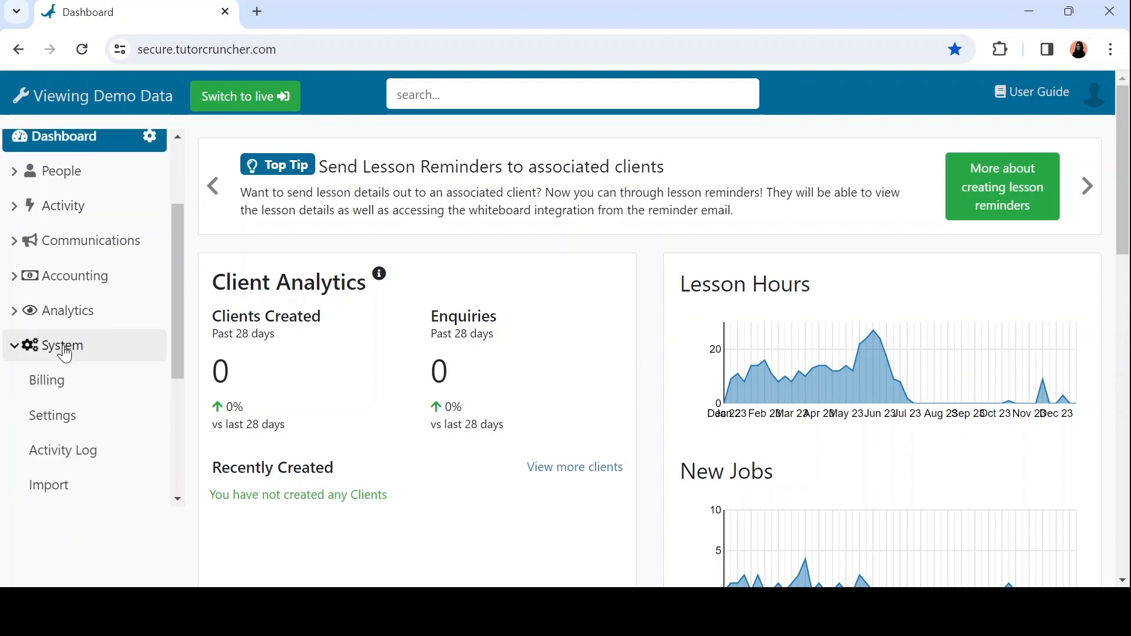
click(71, 422)
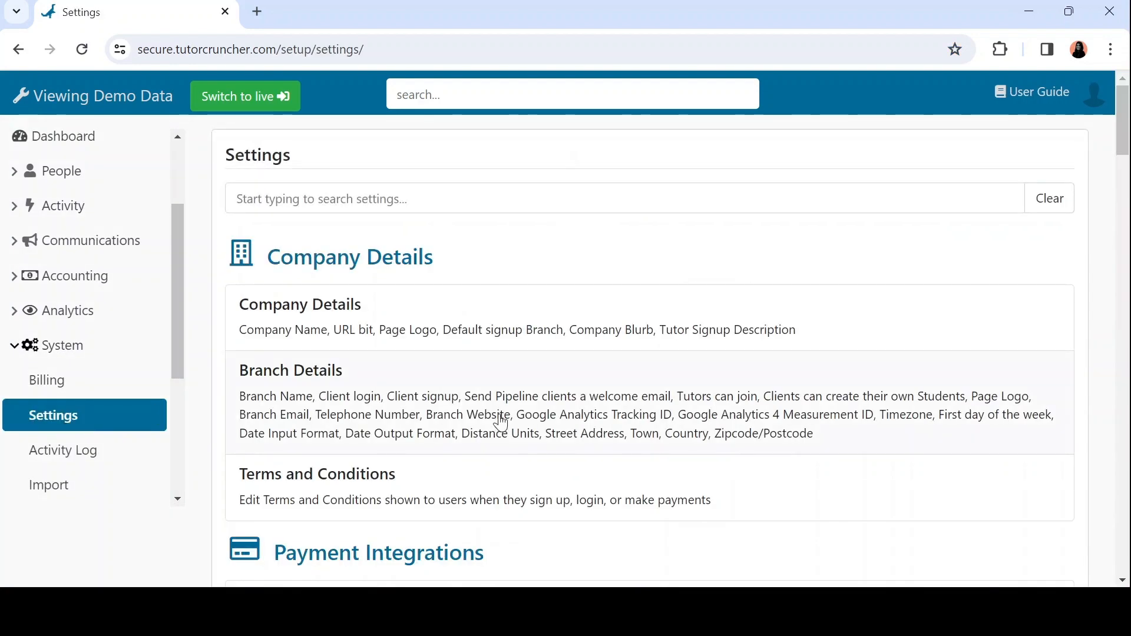
scroll(499, 420, down, 15)
scroll(500, 423, down, 10)
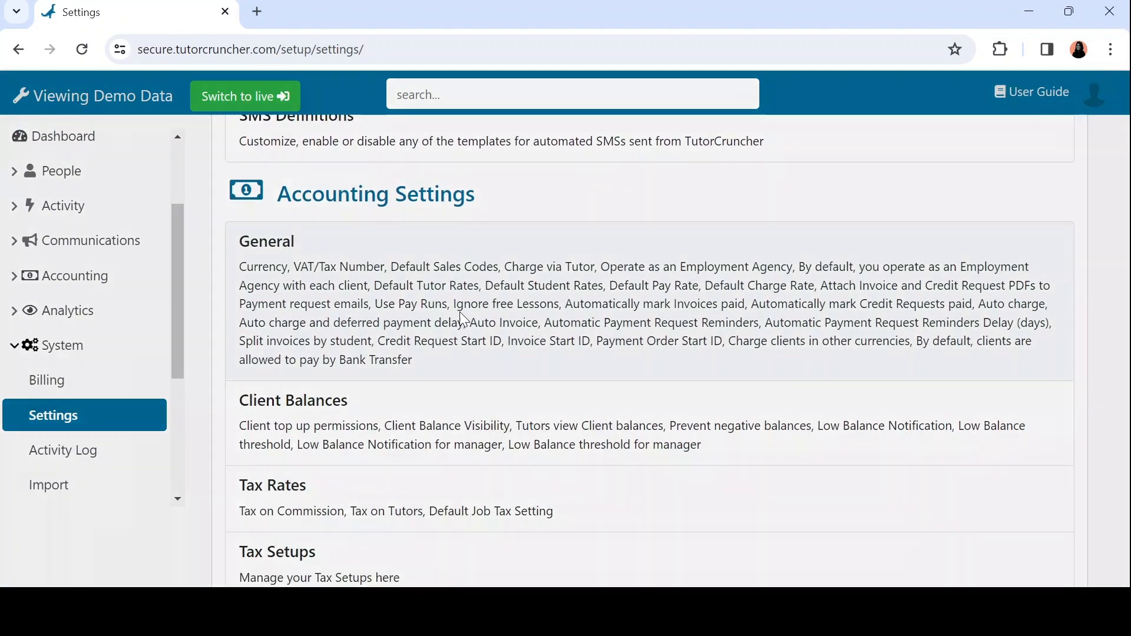
click(460, 313)
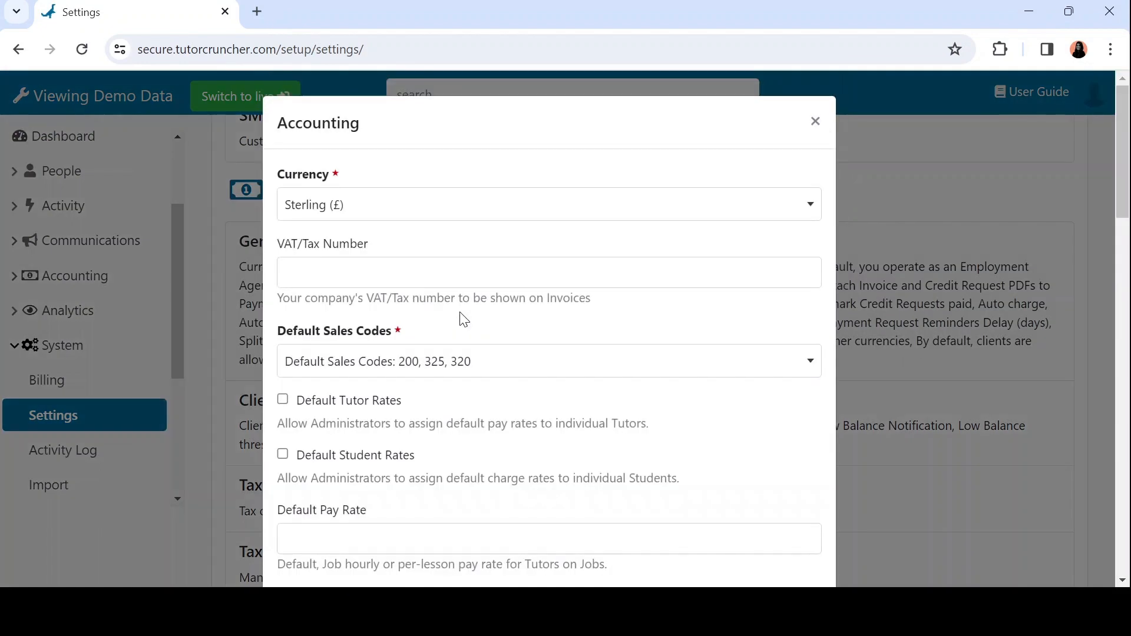
- Review the automatic invoice payment, auto charge and payment reminder options, and save the general accounting settings
scroll(581, 422, down, 5)
scroll(588, 432, down, 6)
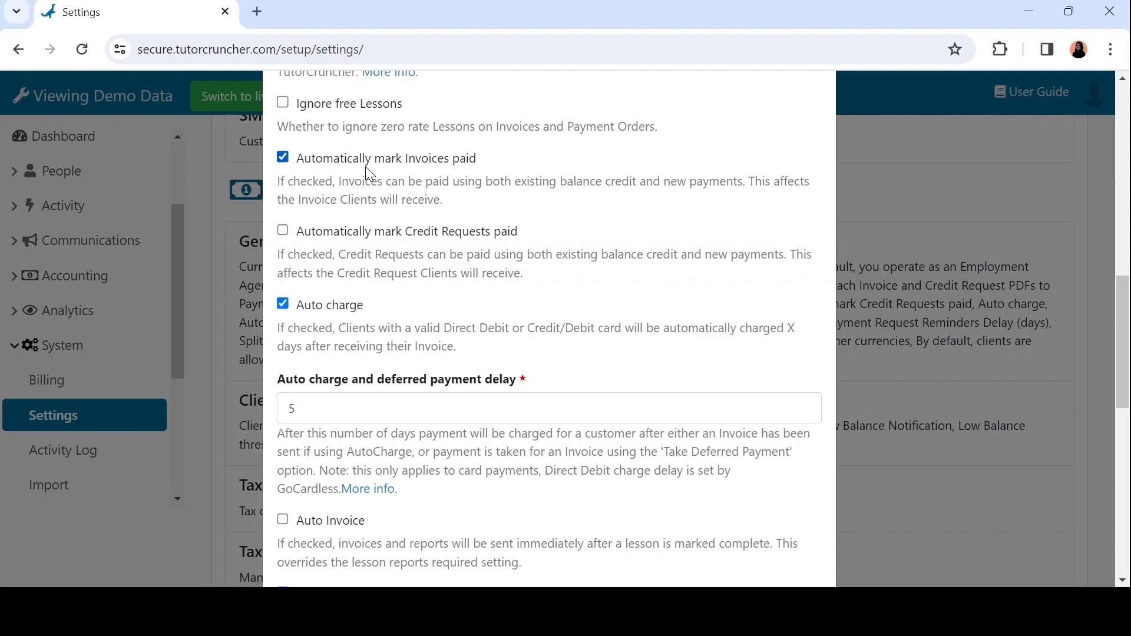
scroll(465, 277, down, 7)
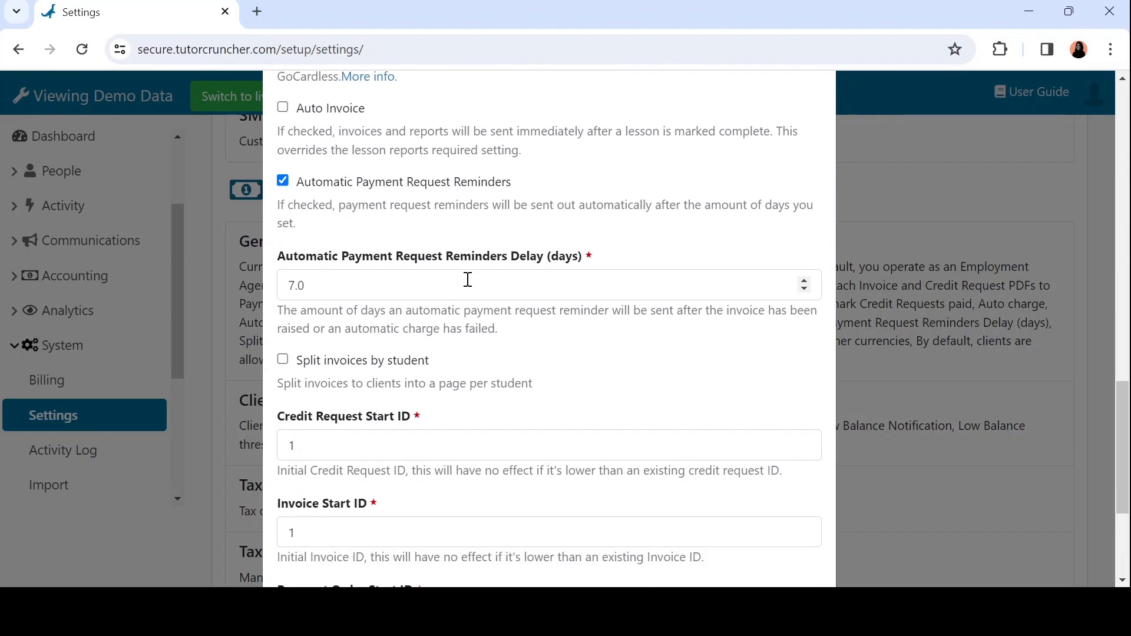
scroll(467, 280, down, 4)
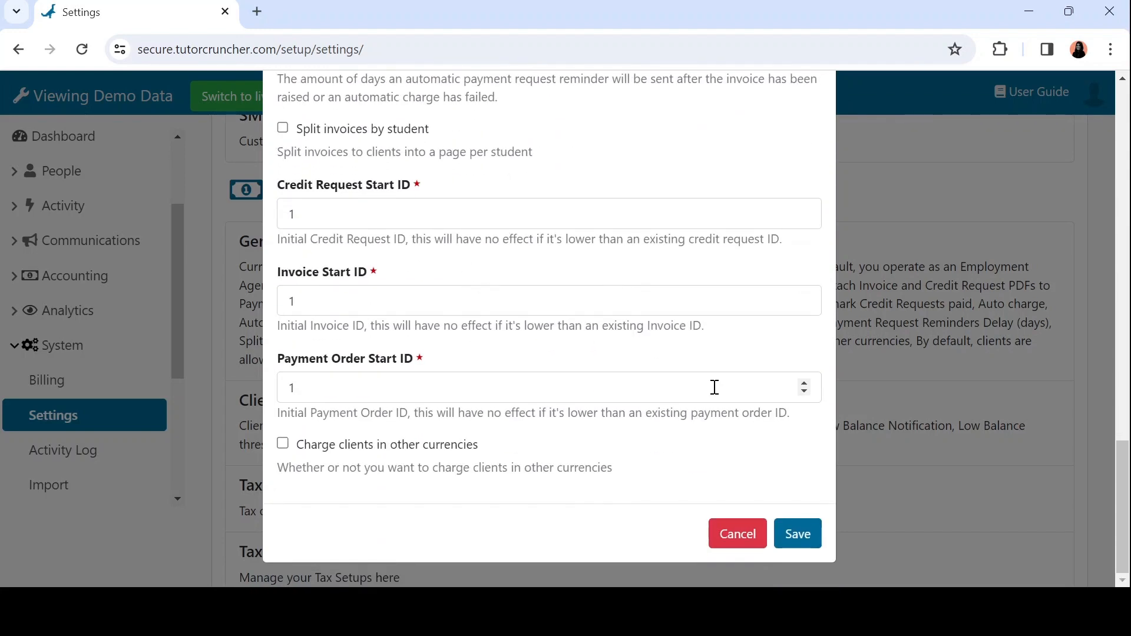
click(797, 536)
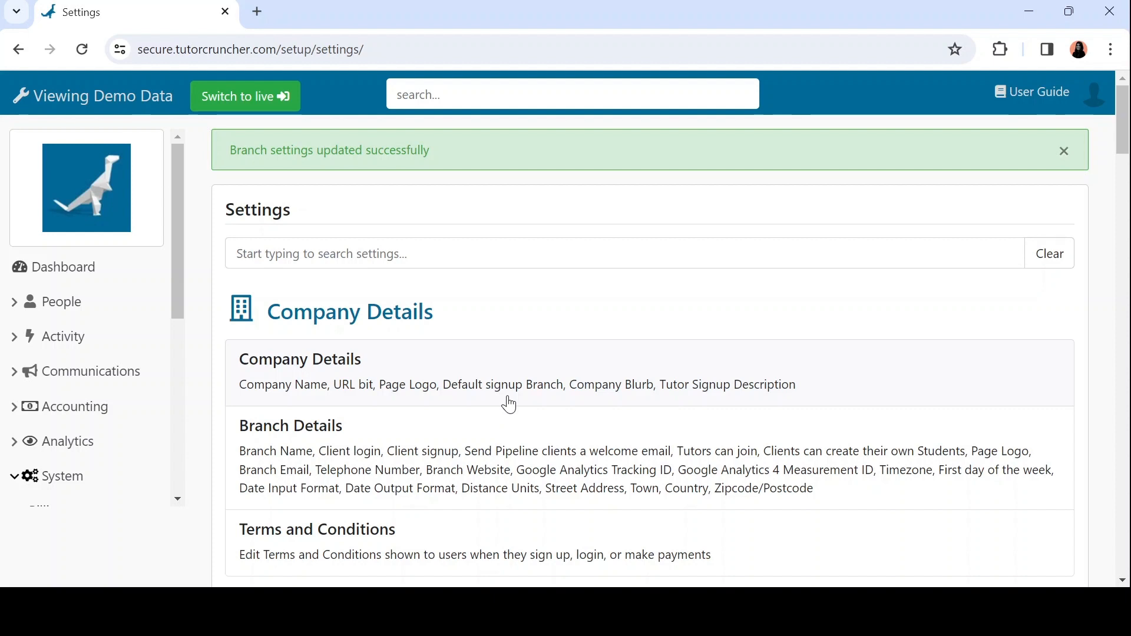
- View the accounting details of the fourth recently updated live client
click(101, 311)
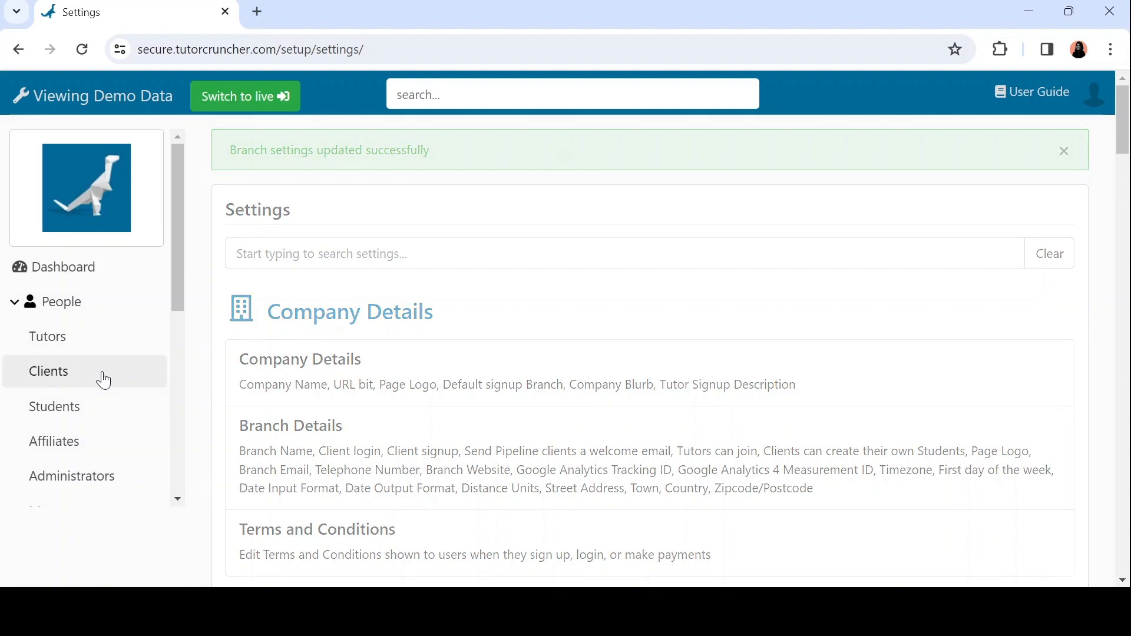
click(104, 381)
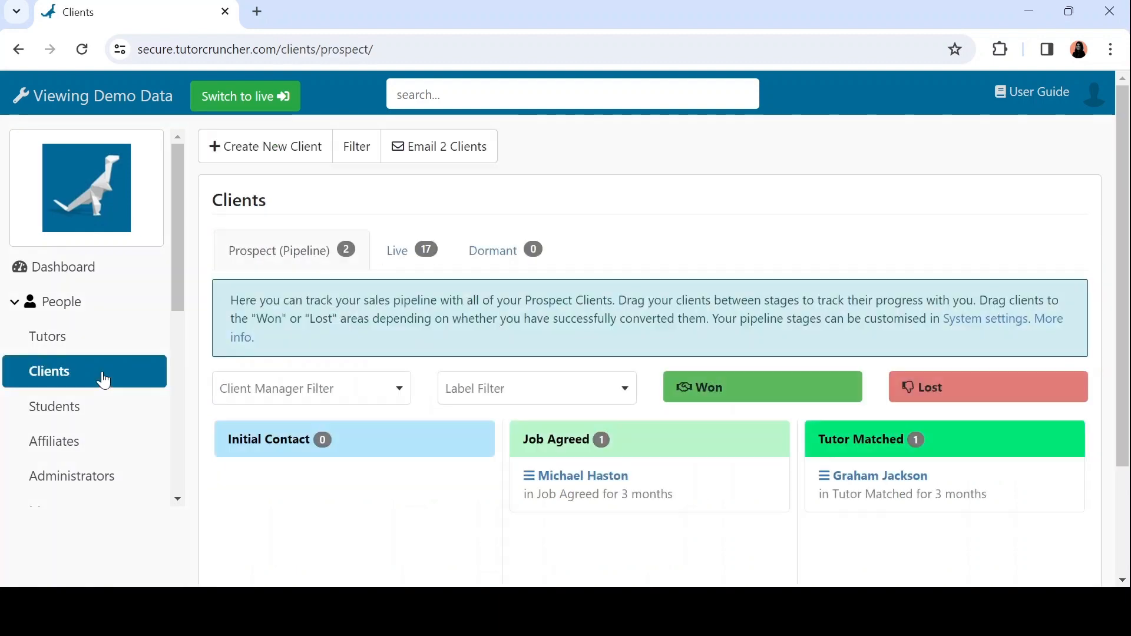
click(401, 250)
scroll(462, 441, down, 1)
scroll(461, 440, down, 3)
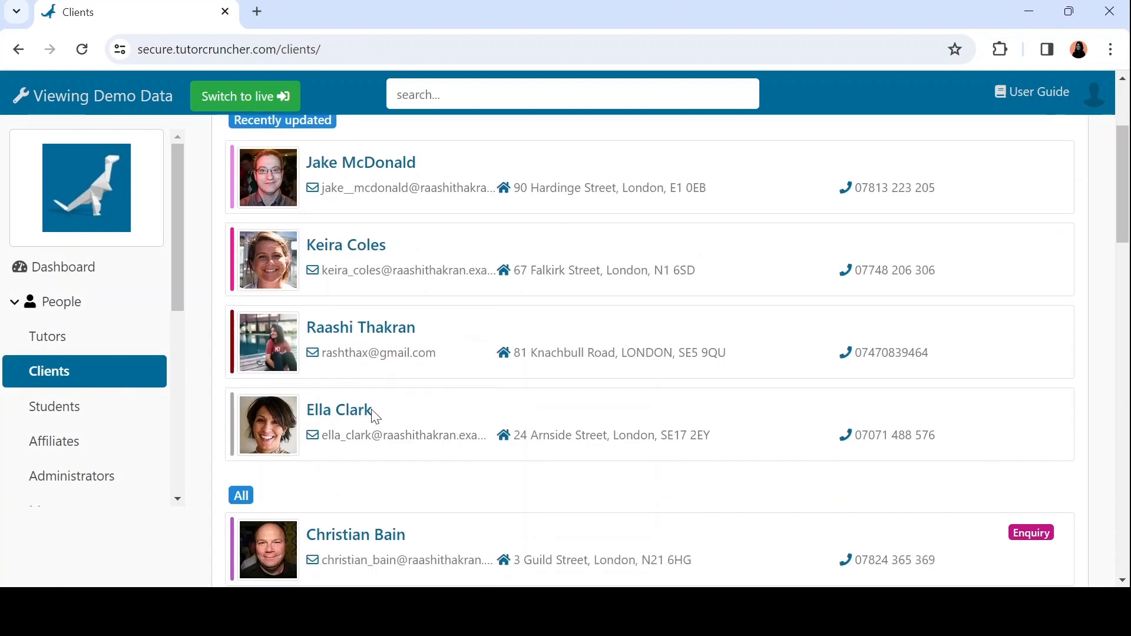
click(357, 411)
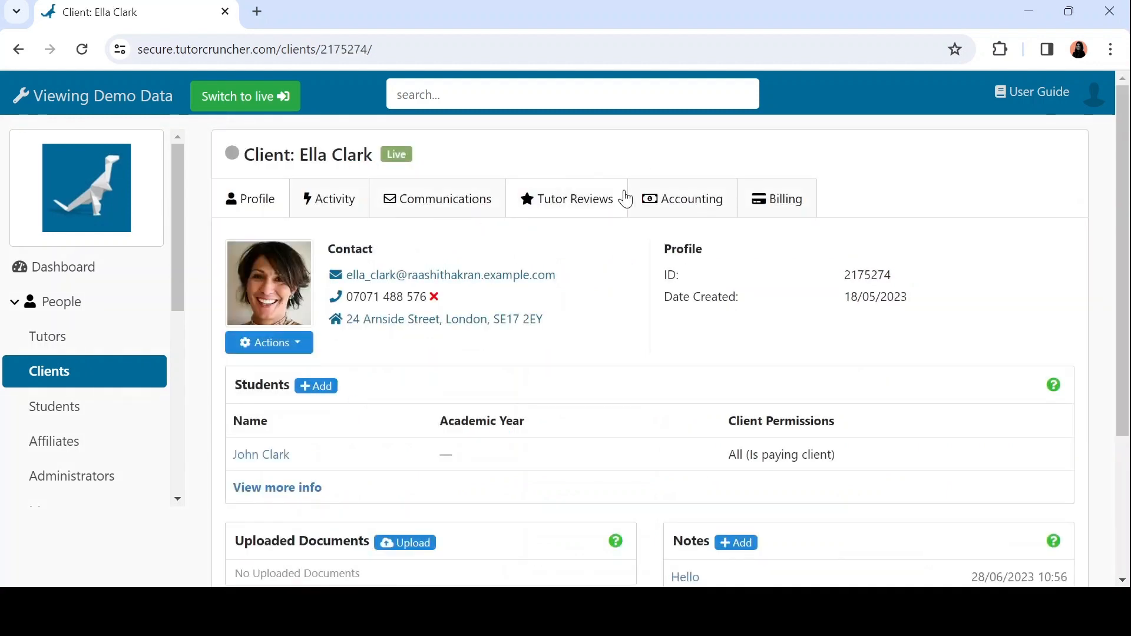
click(666, 201)
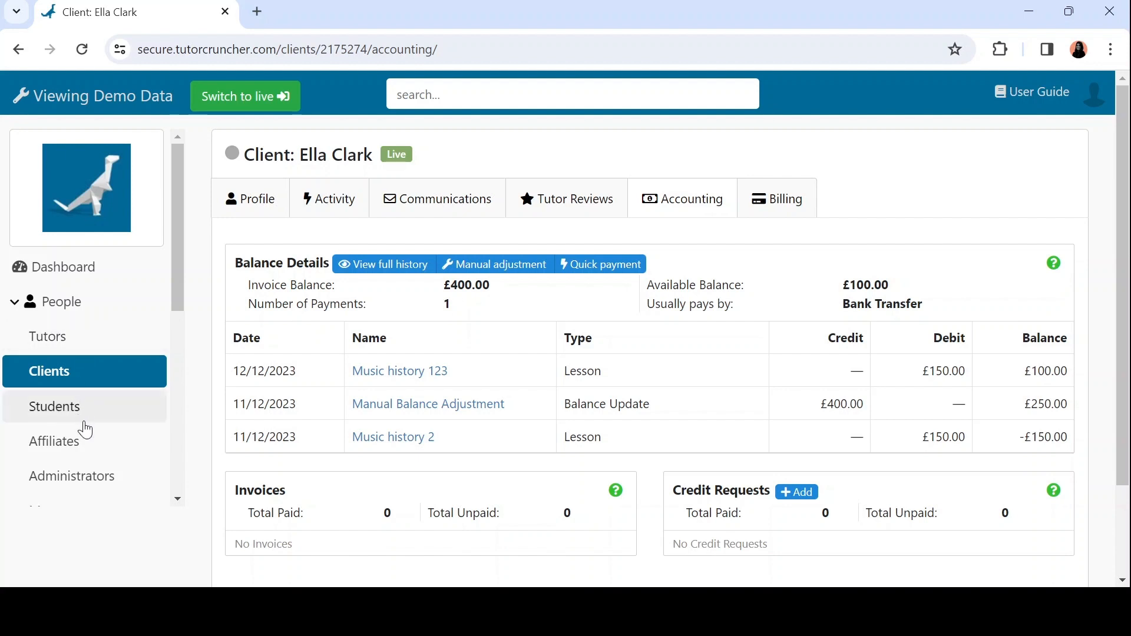
- Regenerate the draft invoices for charges with a cutoff start date of 02/07/2023 and end date of 01/01/2024
scroll(83, 426, down, 4)
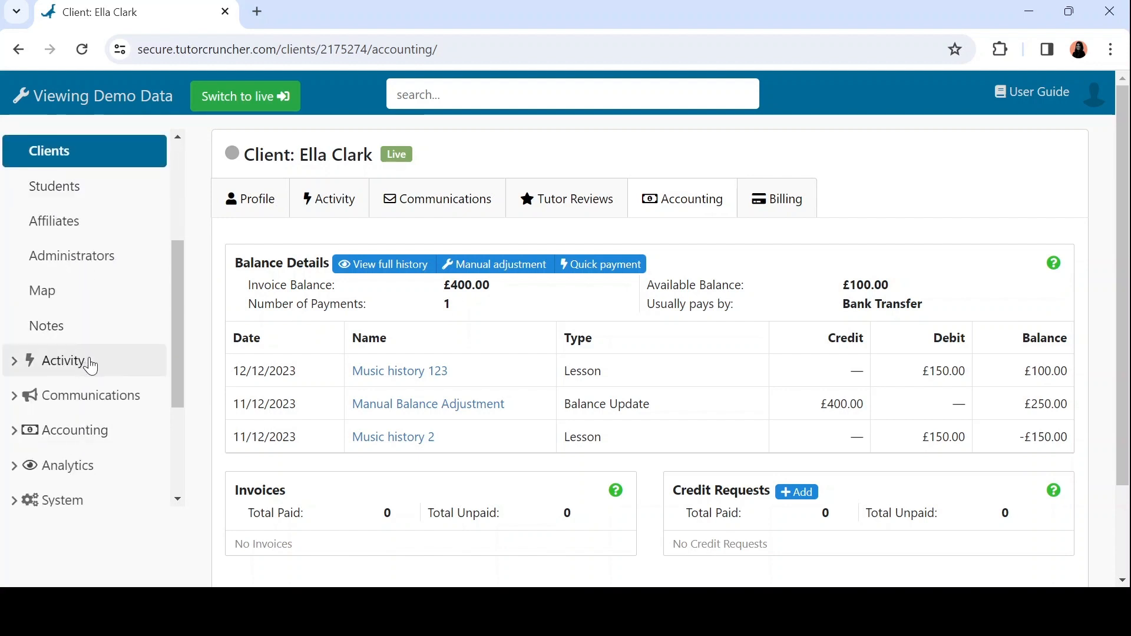
click(101, 429)
scroll(101, 433, down, 4)
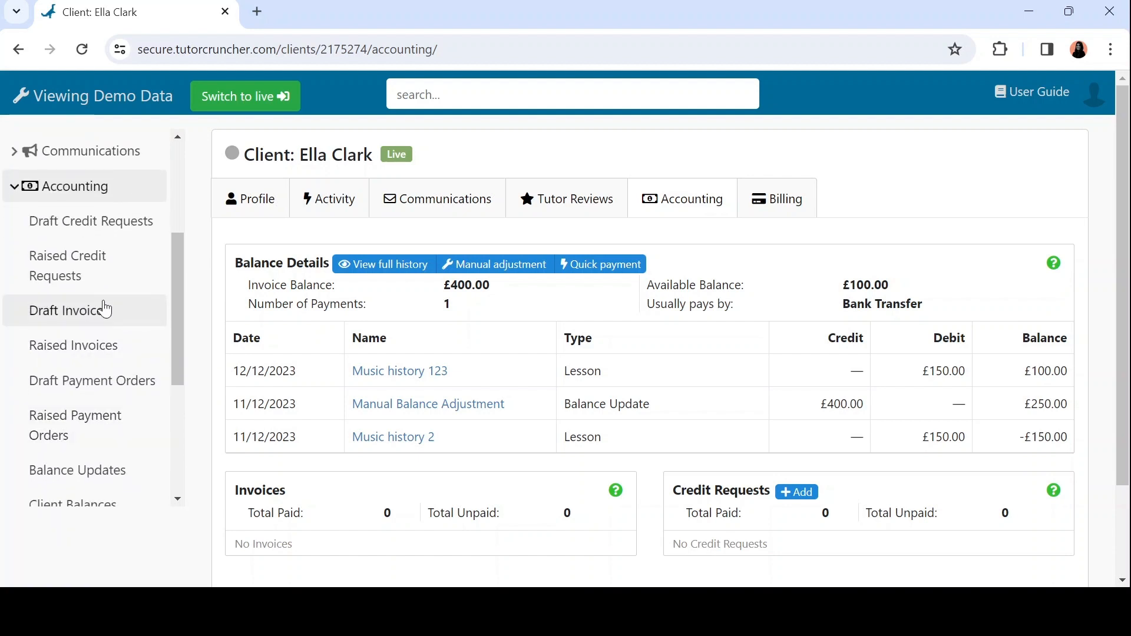
click(105, 309)
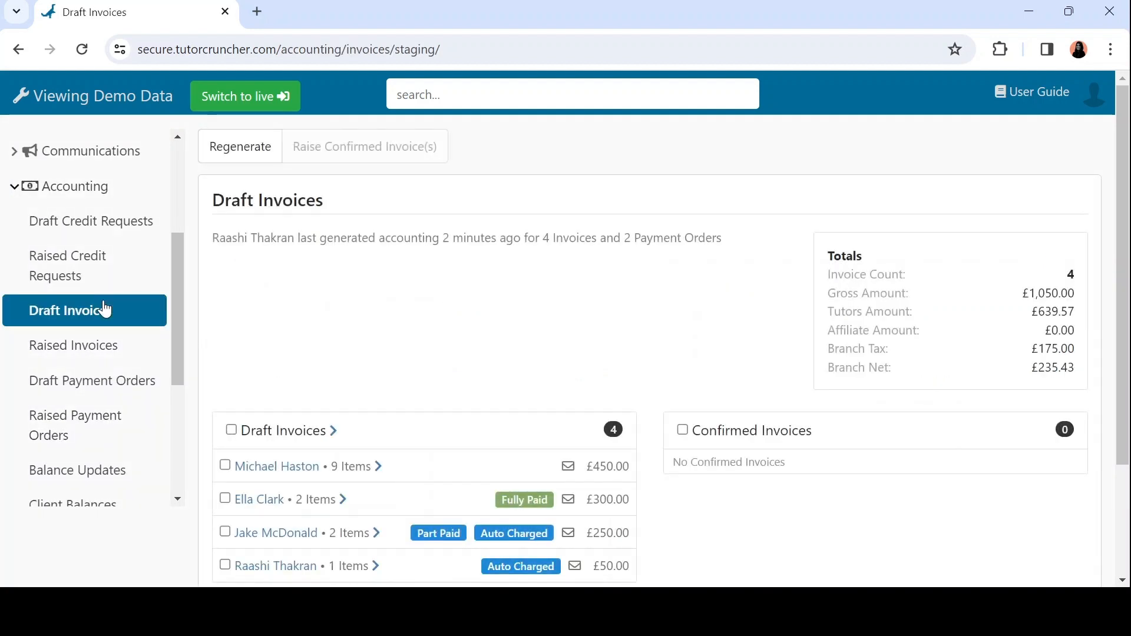
click(246, 149)
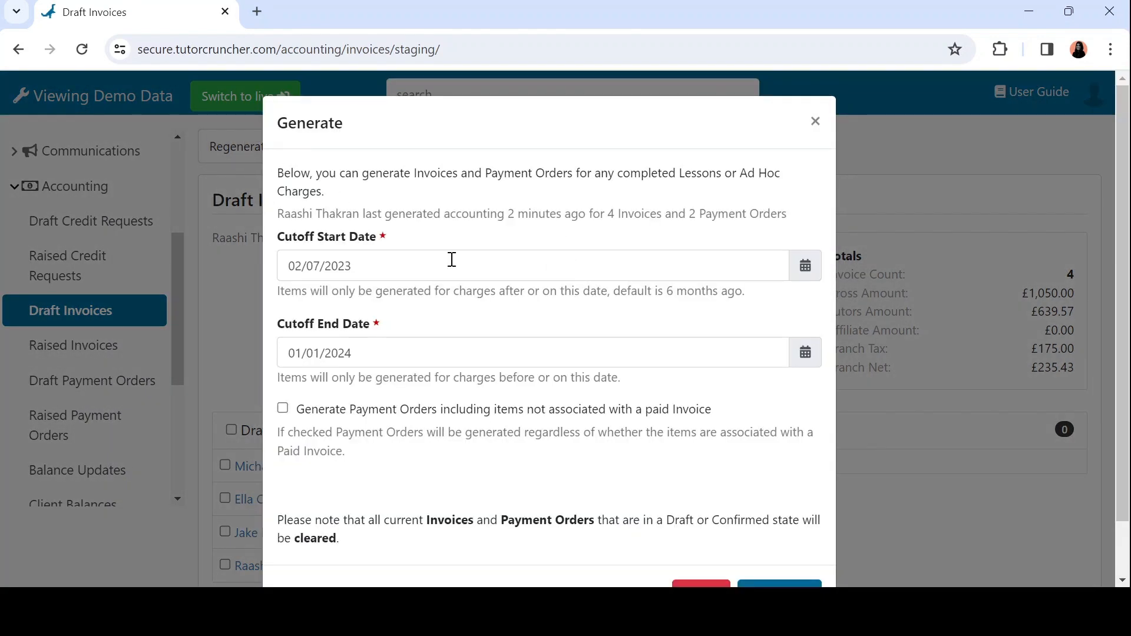
scroll(484, 280, down, 1)
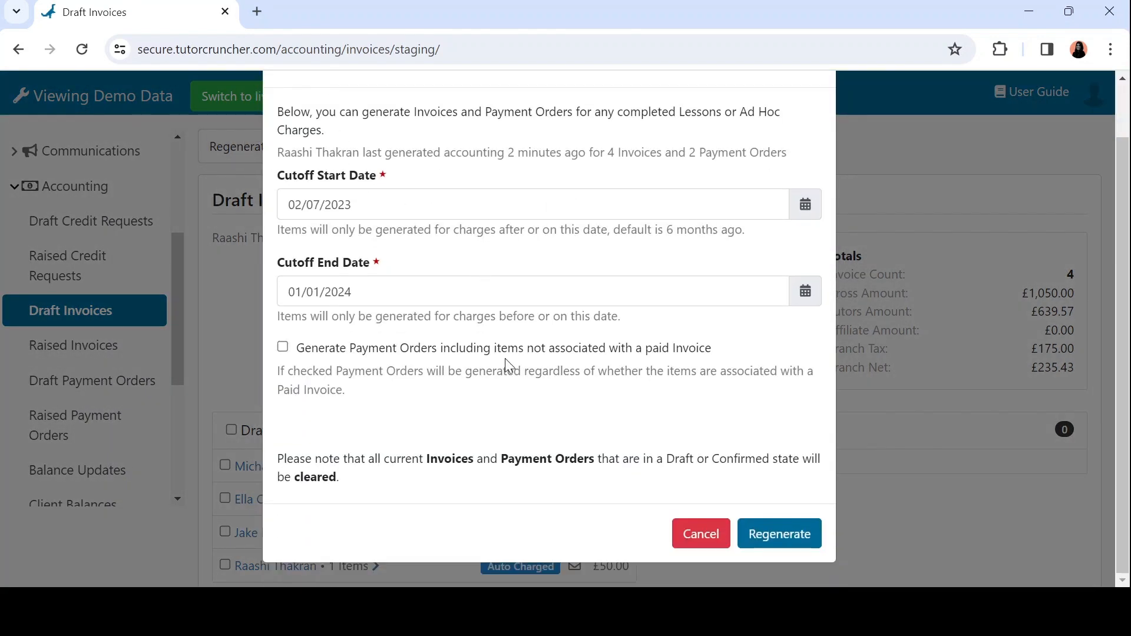
click(787, 543)
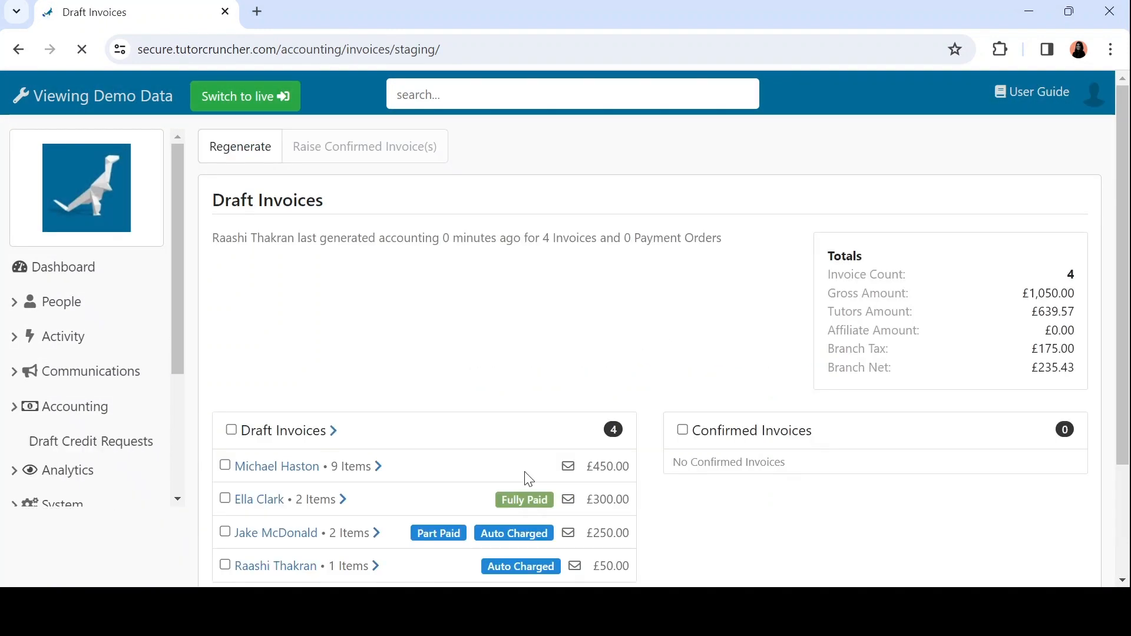
- Examine the payment summary and lessons on the Fully Paid draft invoice, and return to the draft invoices
scroll(528, 479, down, 3)
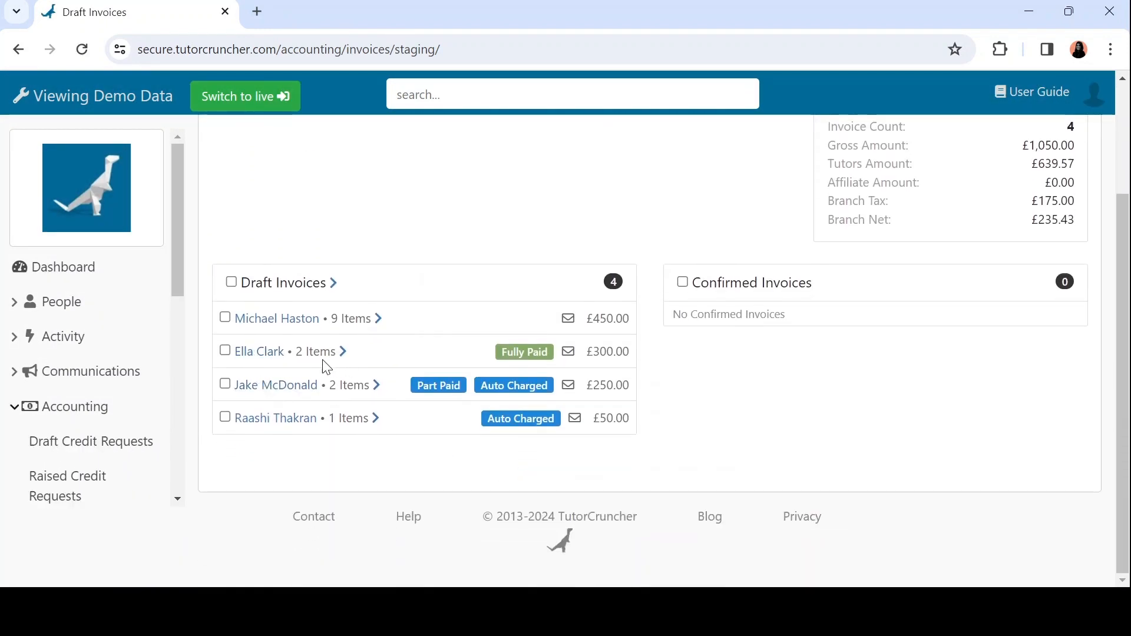
click(273, 356)
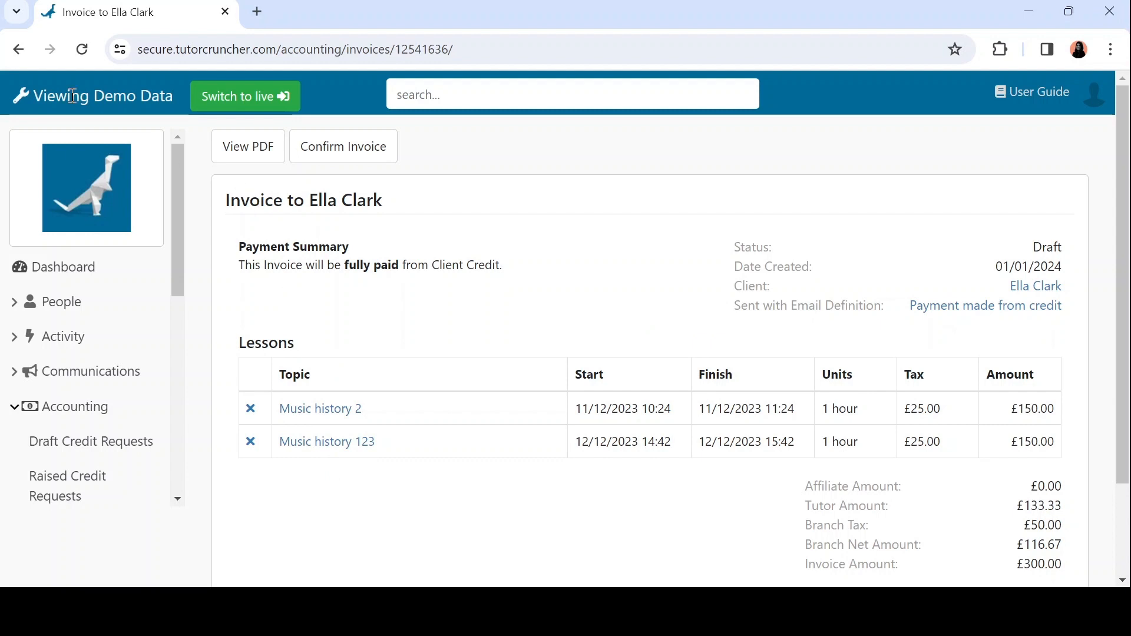
click(18, 55)
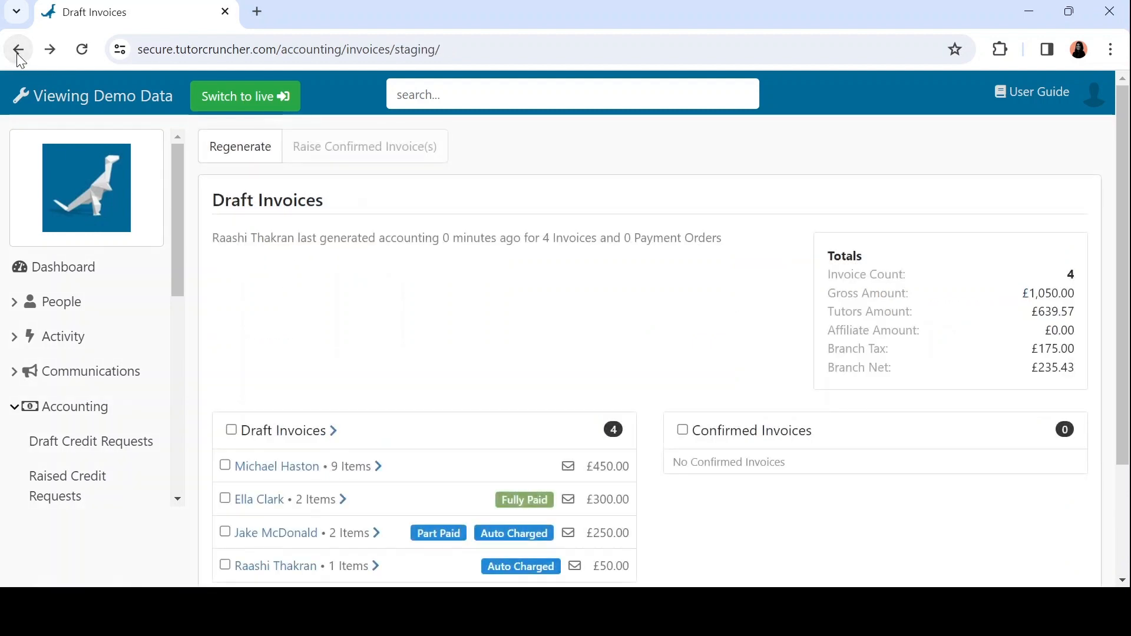
- Confirm the Fully Paid £300.00 draft invoice and raise it with the client notification selected
scroll(341, 350, down, 3)
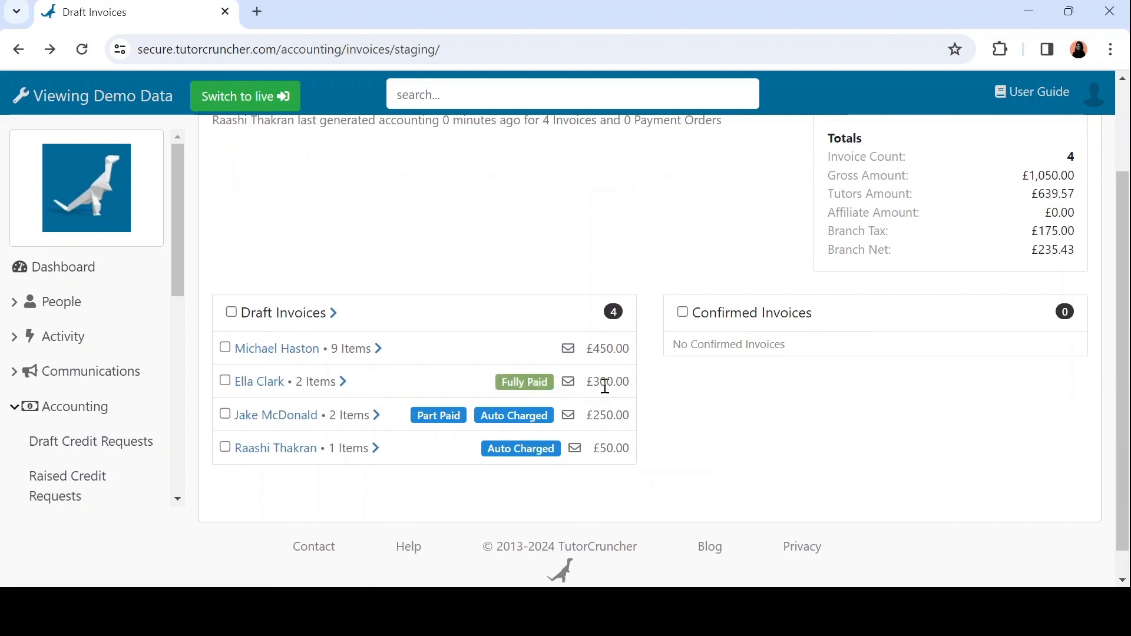
click(345, 383)
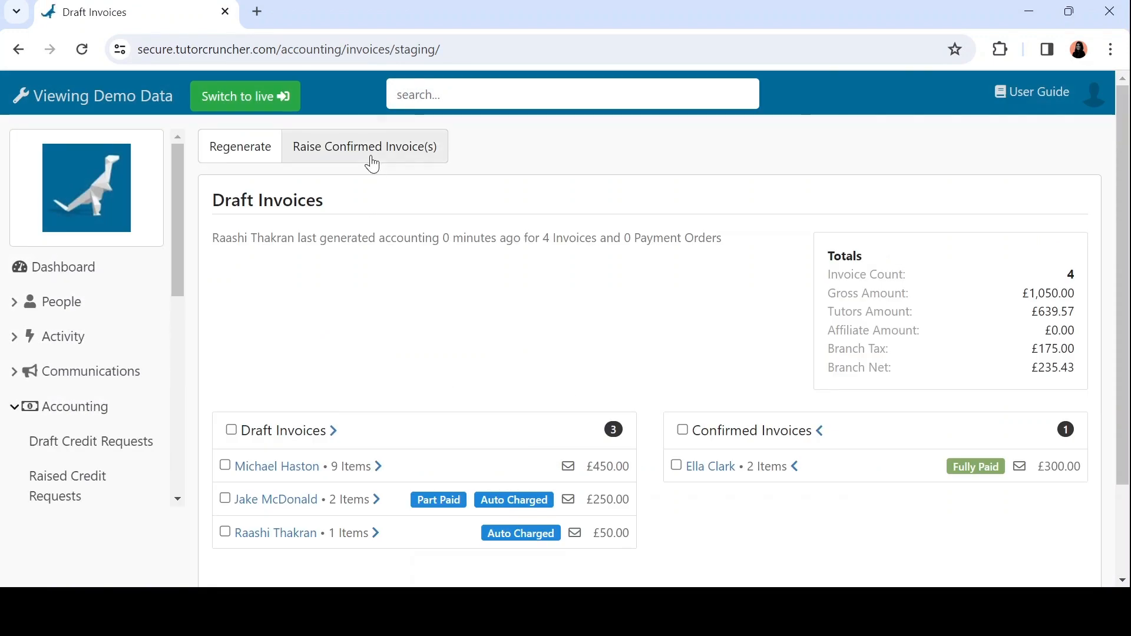
click(372, 165)
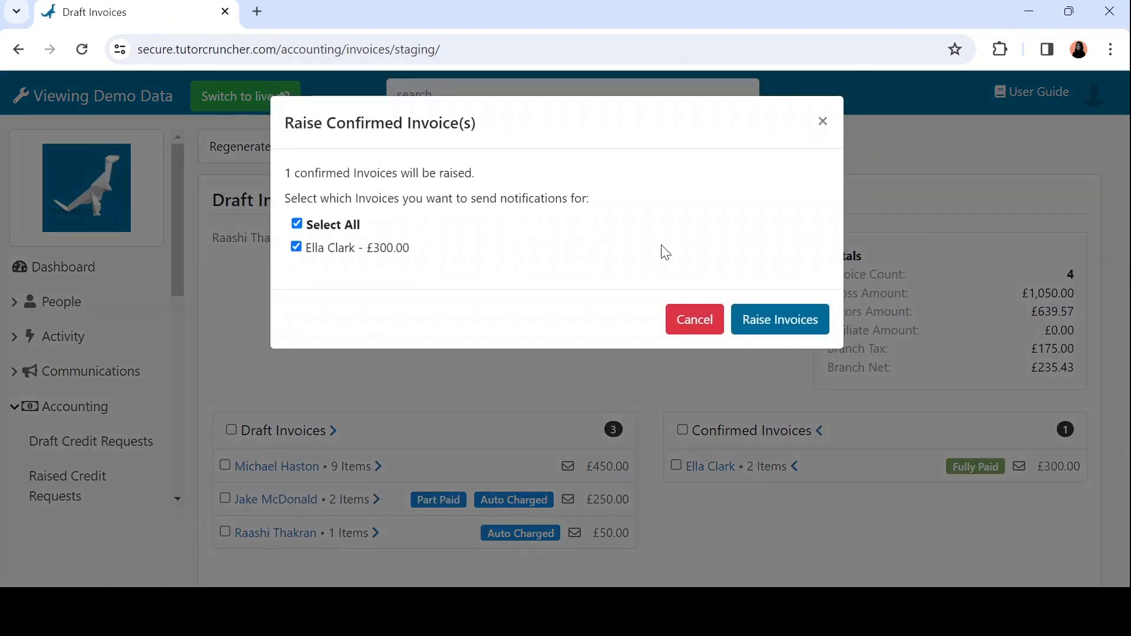
click(782, 319)
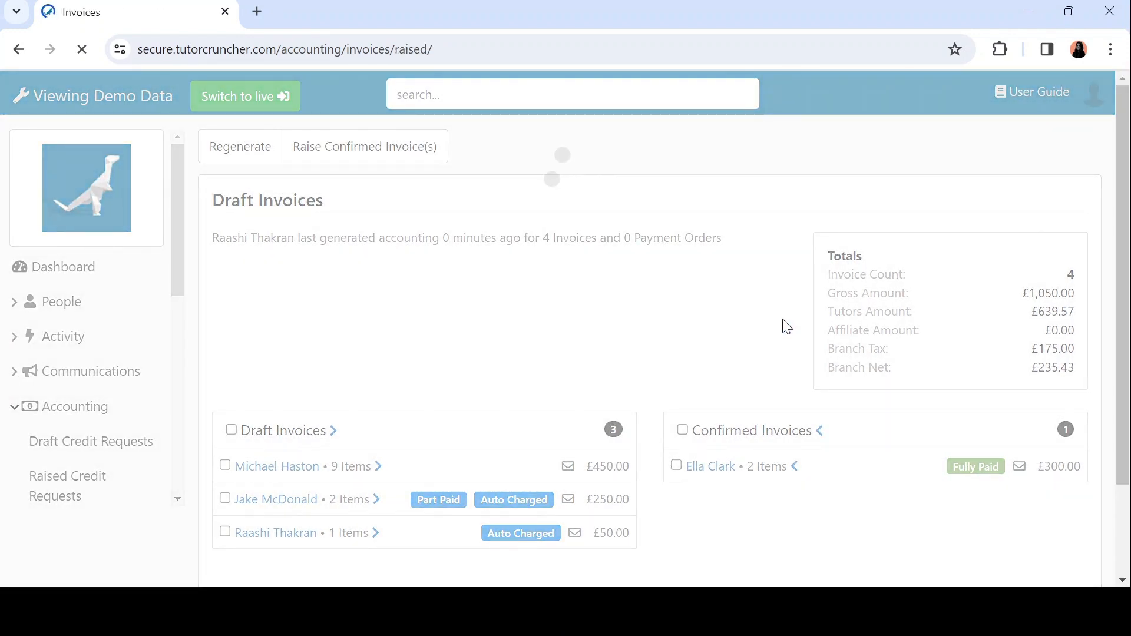
scroll(472, 232, down, 2)
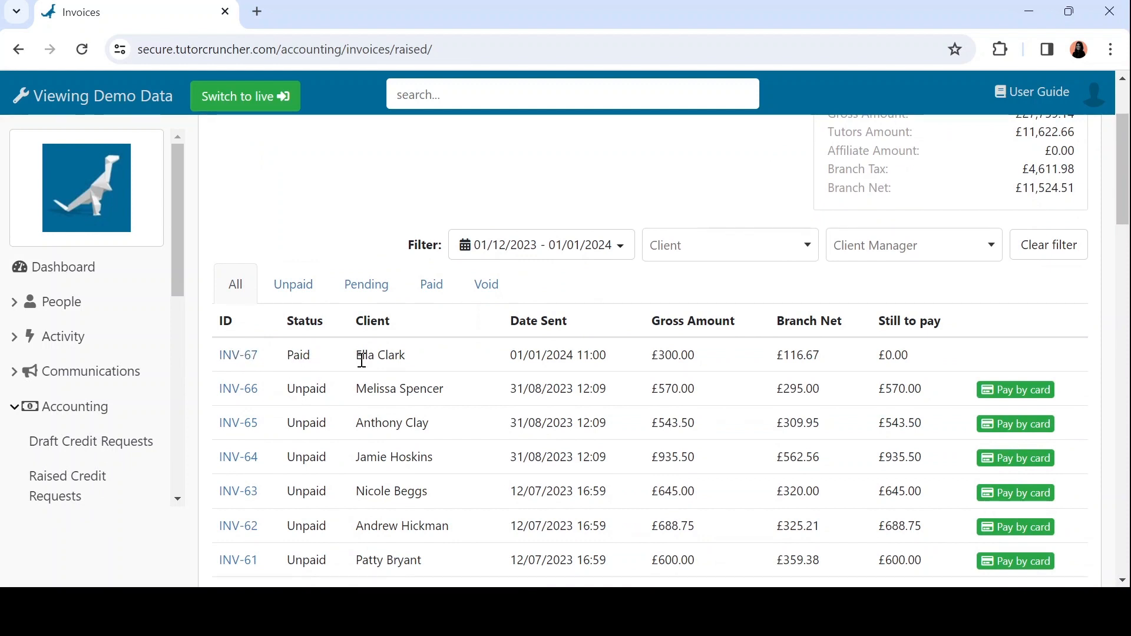
- View the accounting details of the first recently updated live client
click(69, 316)
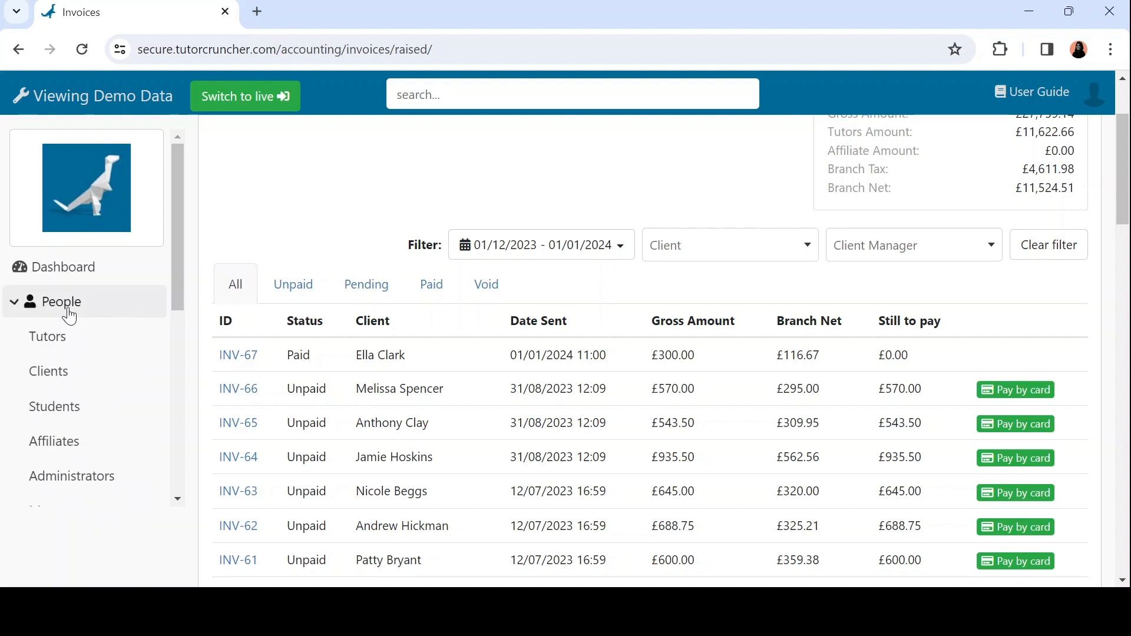
click(69, 382)
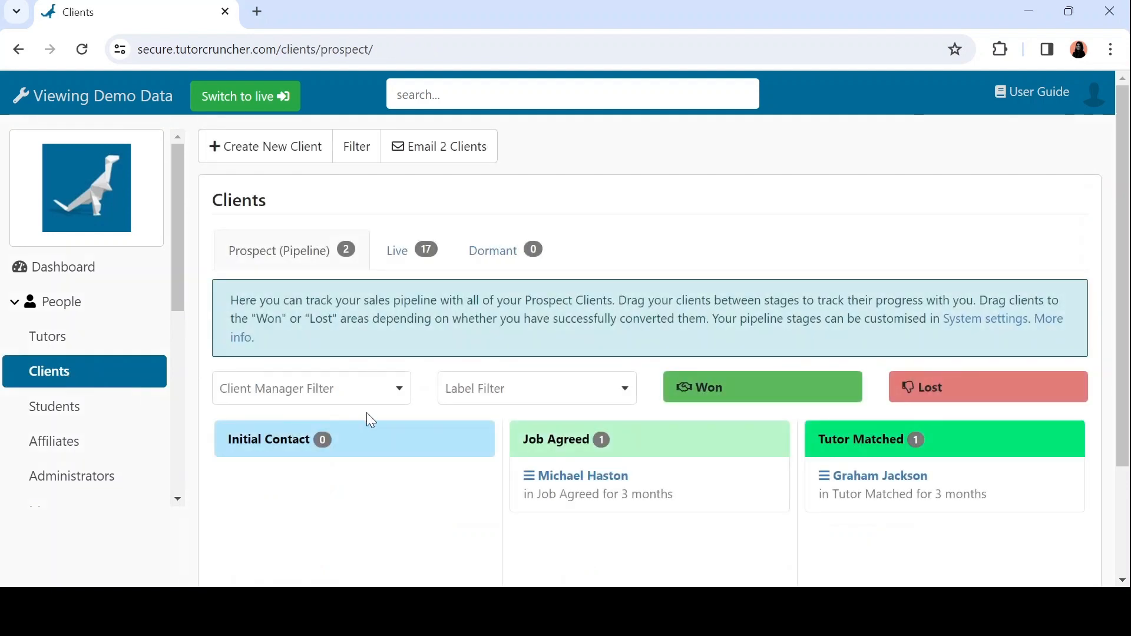
click(420, 257)
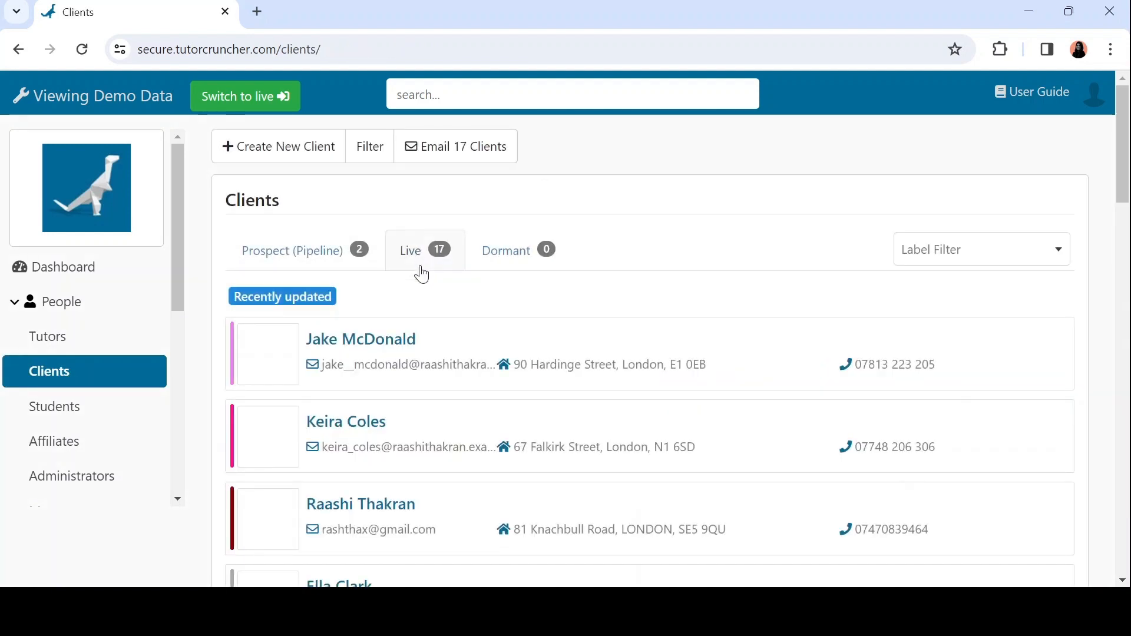
click(373, 352)
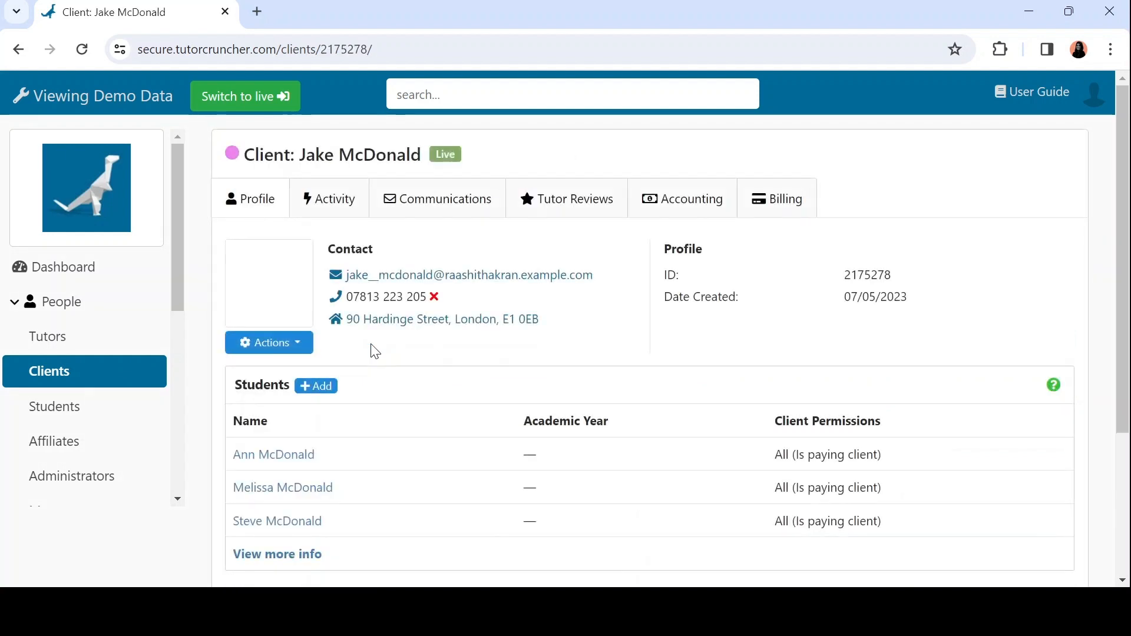
click(707, 210)
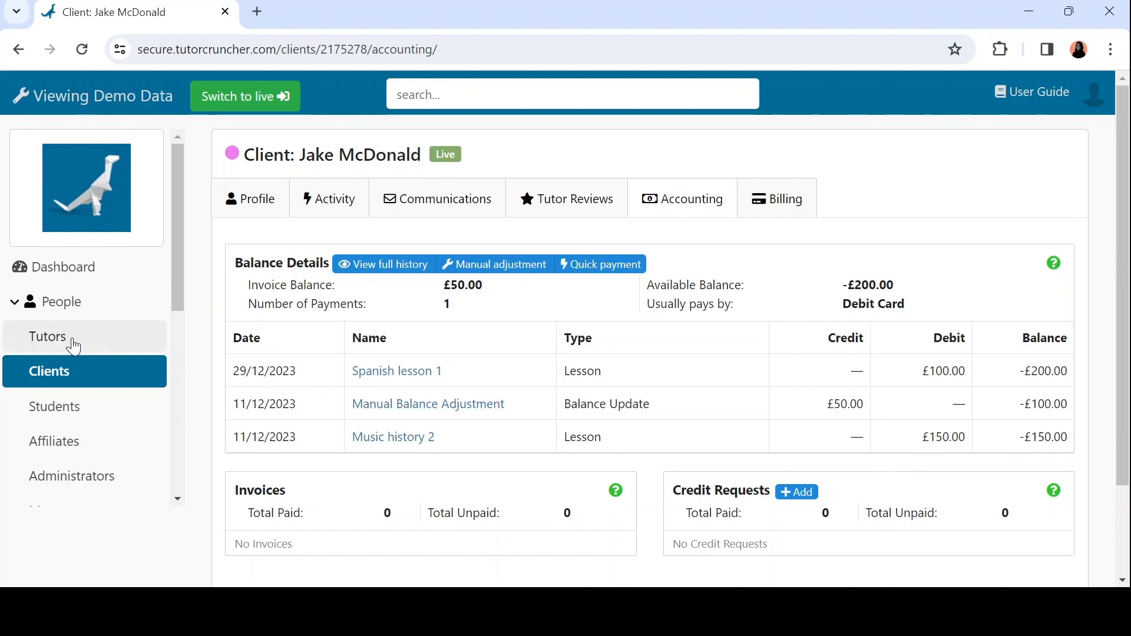
- Go back to the list of draft invoices
scroll(77, 422, down, 1)
scroll(77, 412, down, 3)
scroll(78, 392, down, 2)
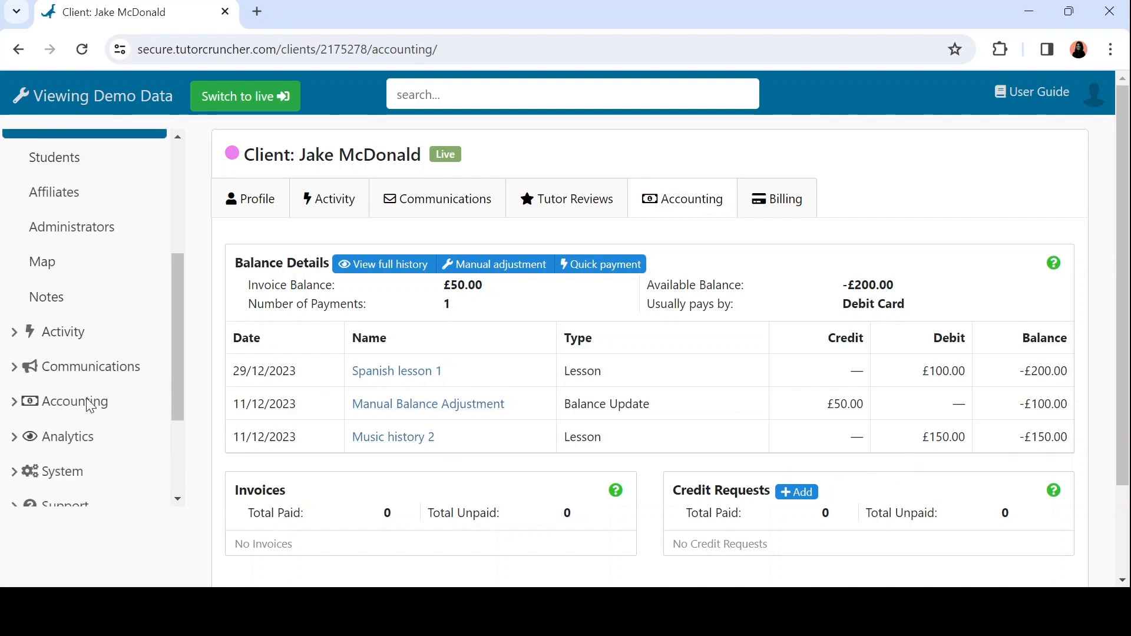
click(74, 371)
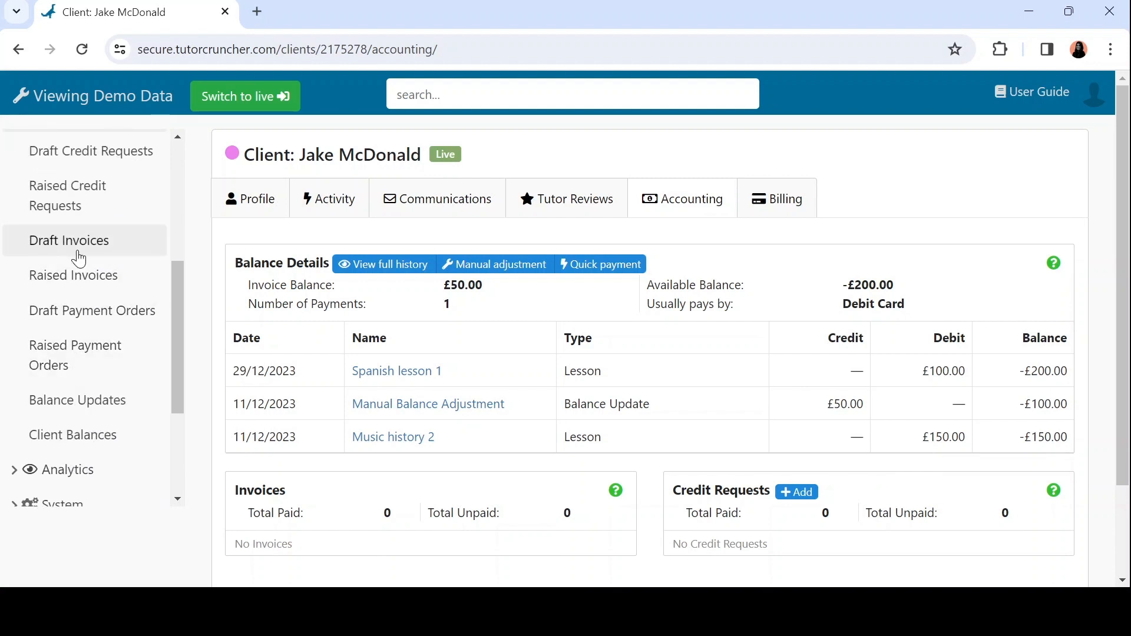
click(110, 254)
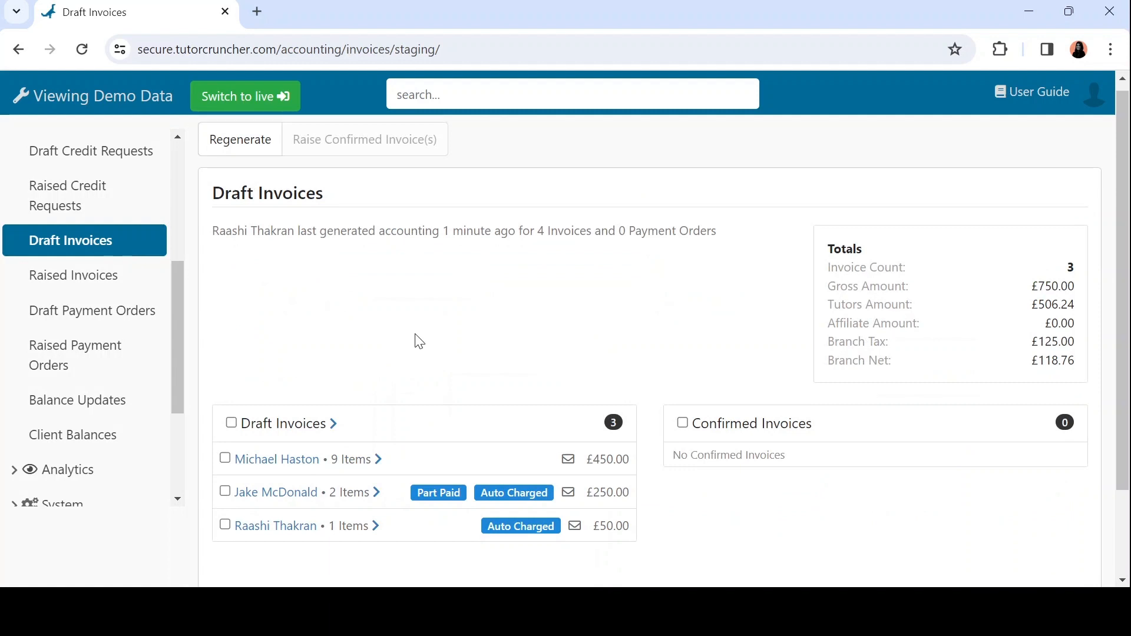
- Regenerate the draft invoices, keeping the cutoff dates 02/07/2023 to 01/01/2024 and leaving payment orders for unpaid items excluded
scroll(416, 340, down, 2)
scroll(391, 335, up, 2)
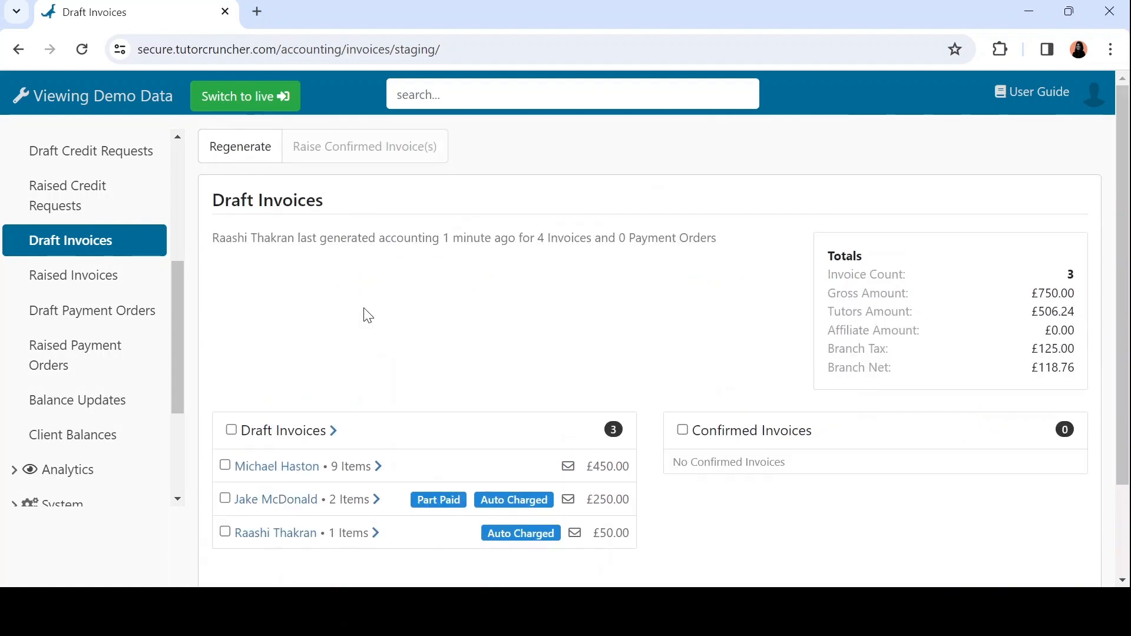
click(260, 157)
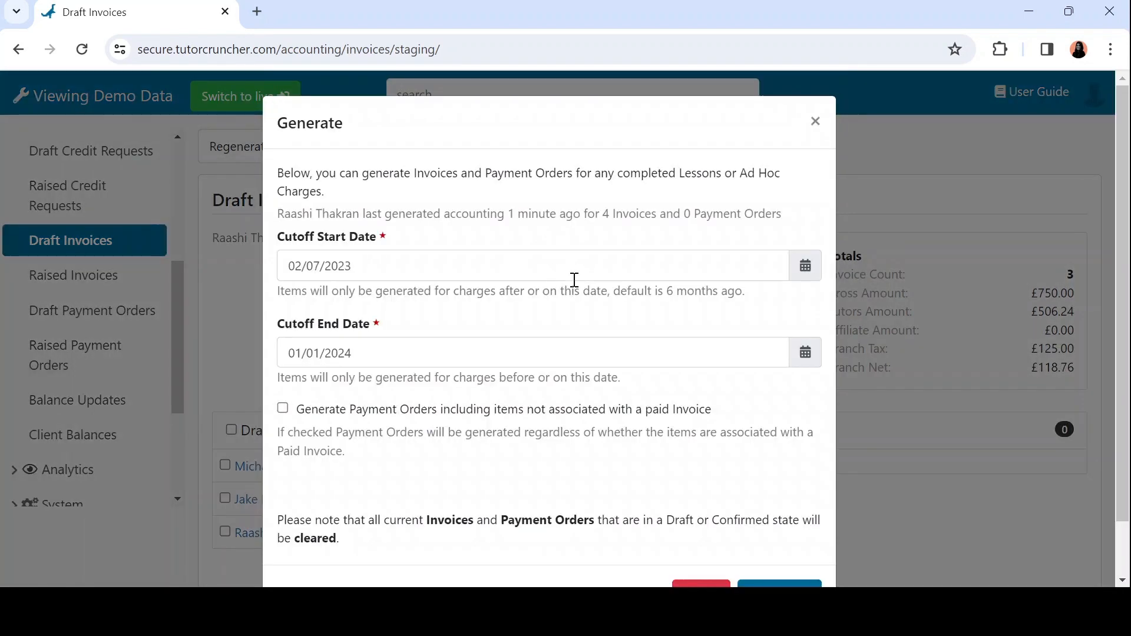
scroll(574, 280, down, 1)
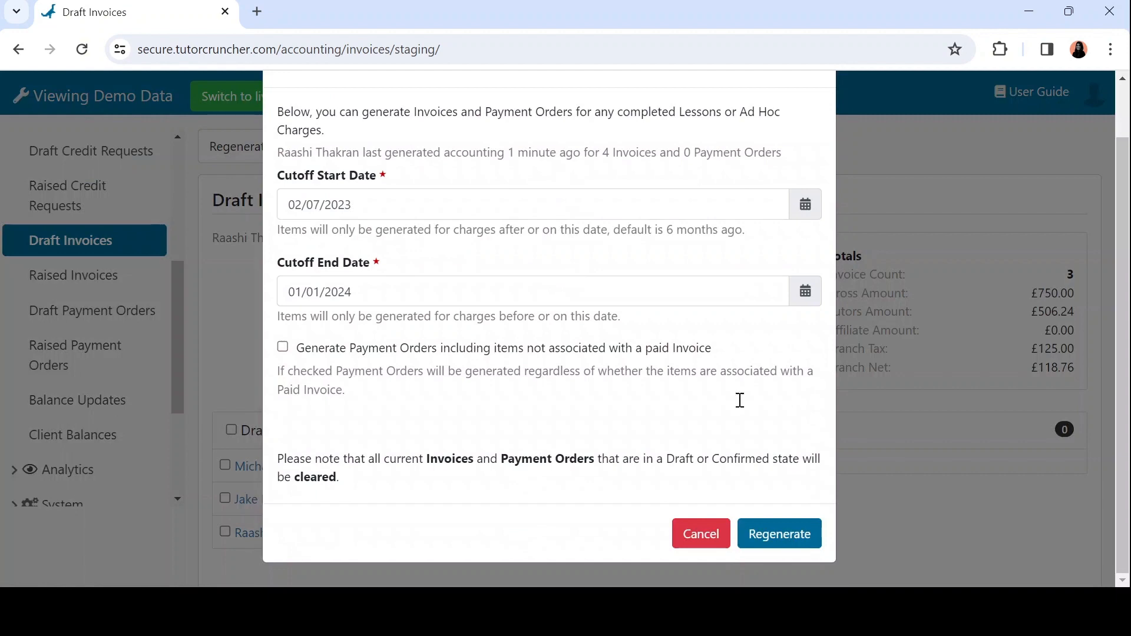
click(788, 538)
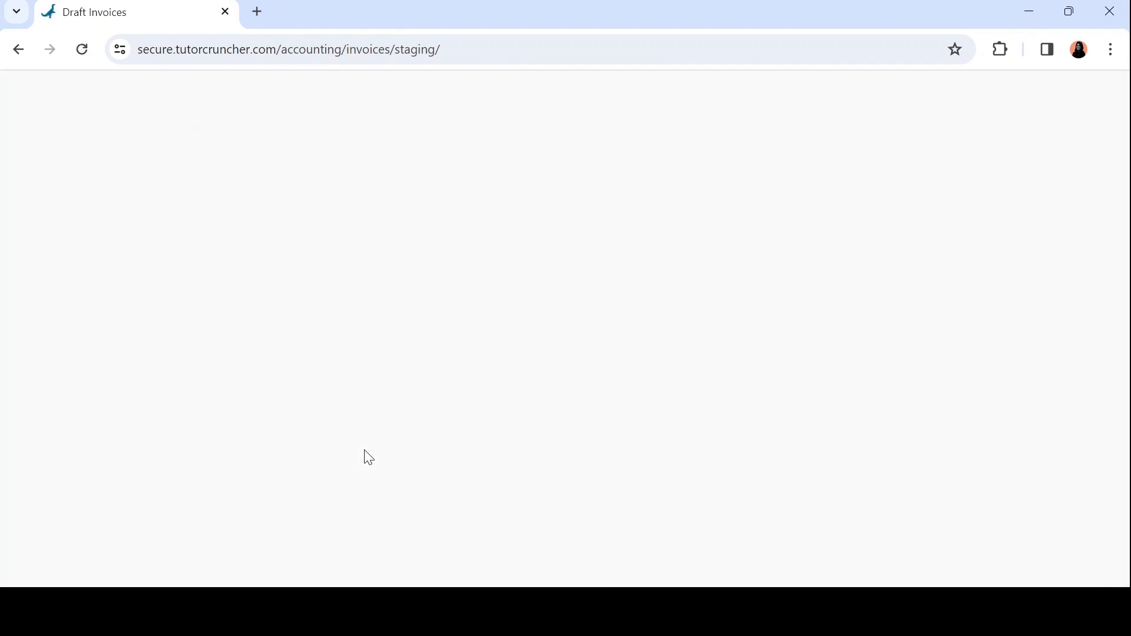
- Open the draft invoice marked Part Paid and examine its payment summary, including the card charge for the remaining amount
scroll(369, 454, down, 2)
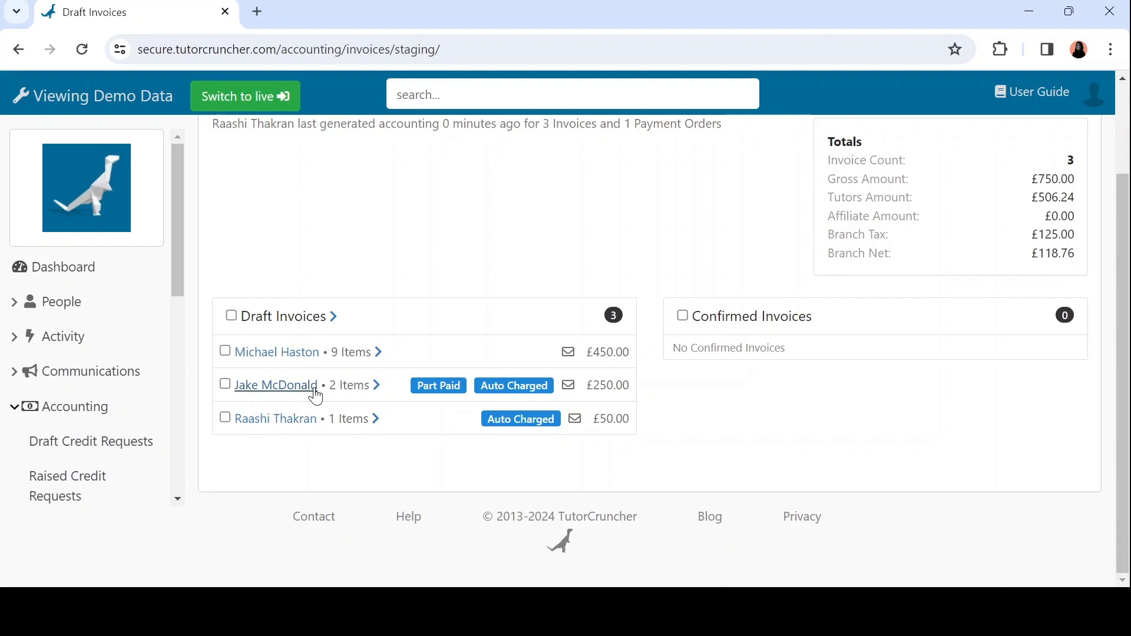
mouse_move(446, 391)
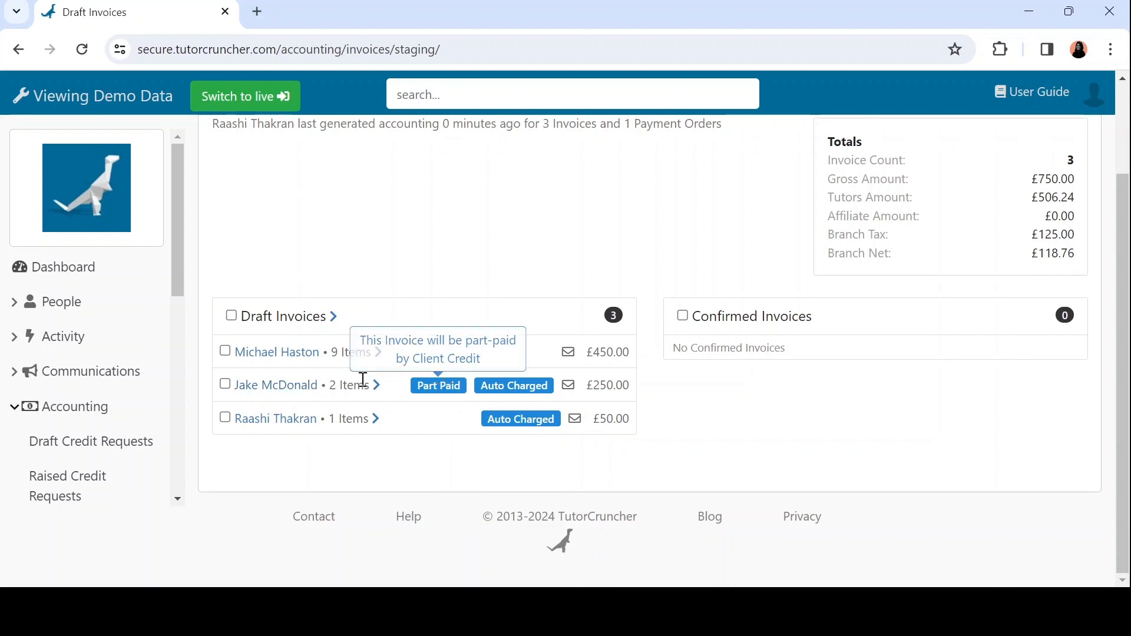
click(312, 390)
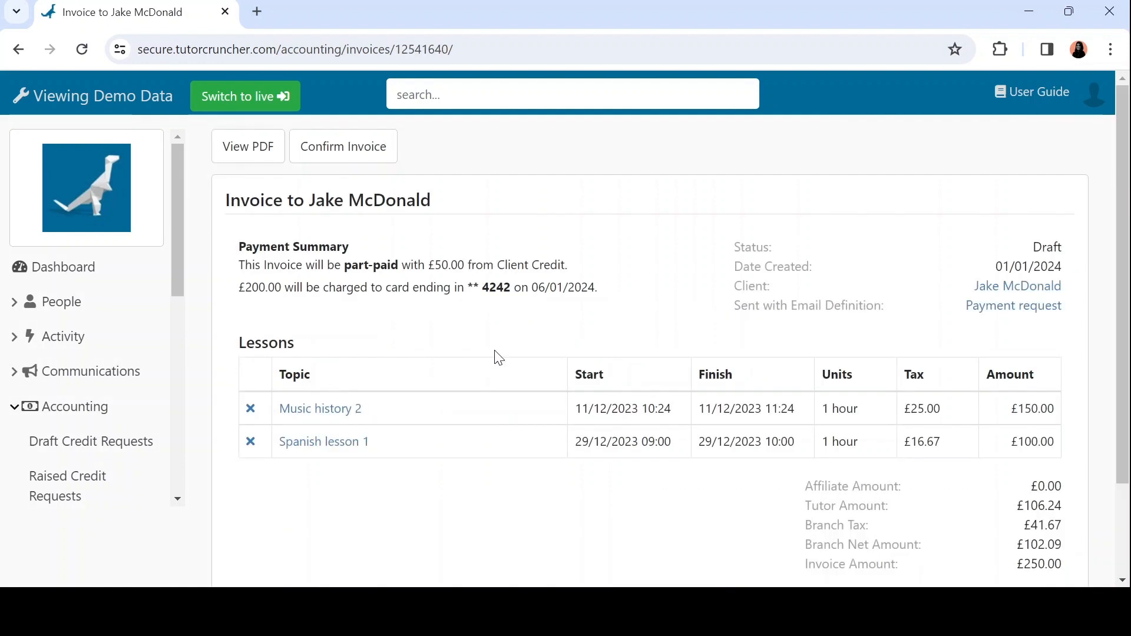
scroll(495, 356, down, 1)
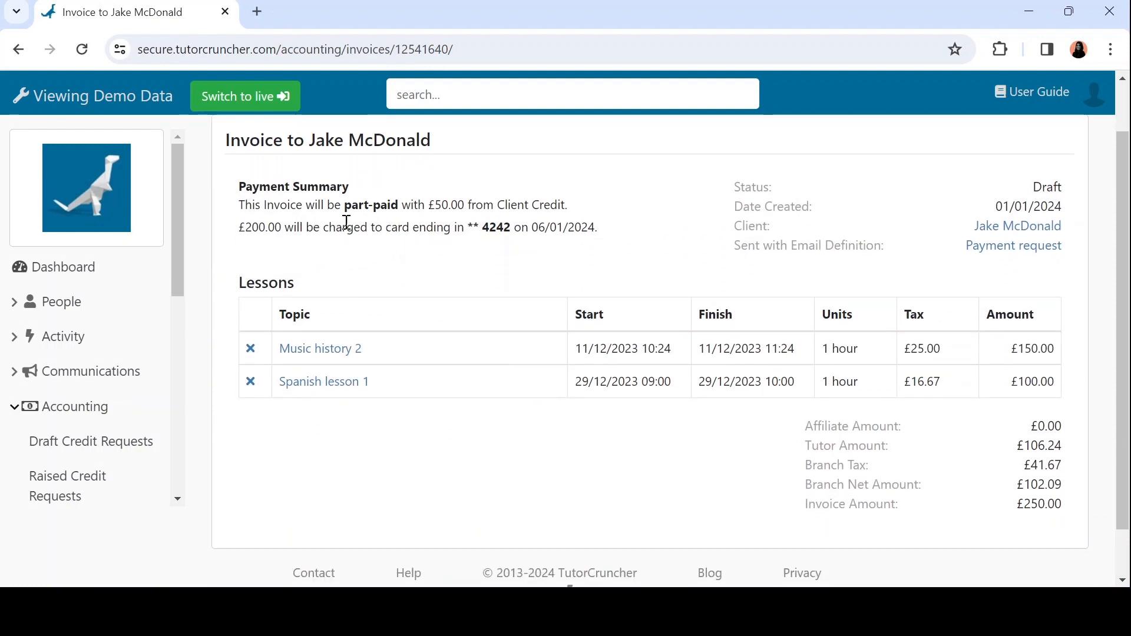
drag(383, 228, 614, 235)
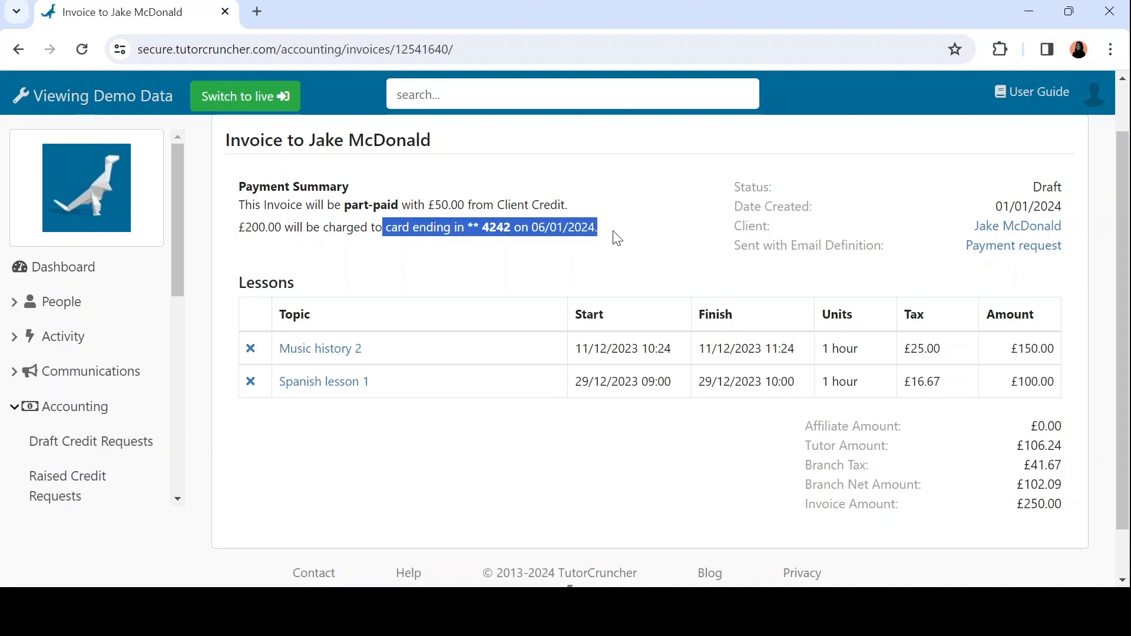
click(424, 234)
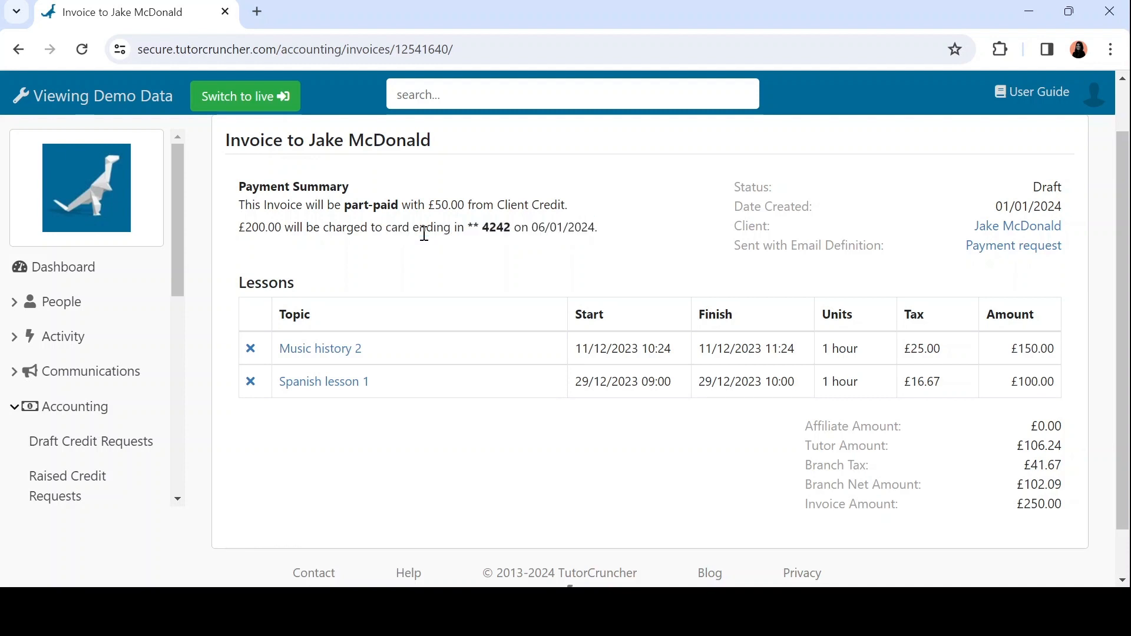